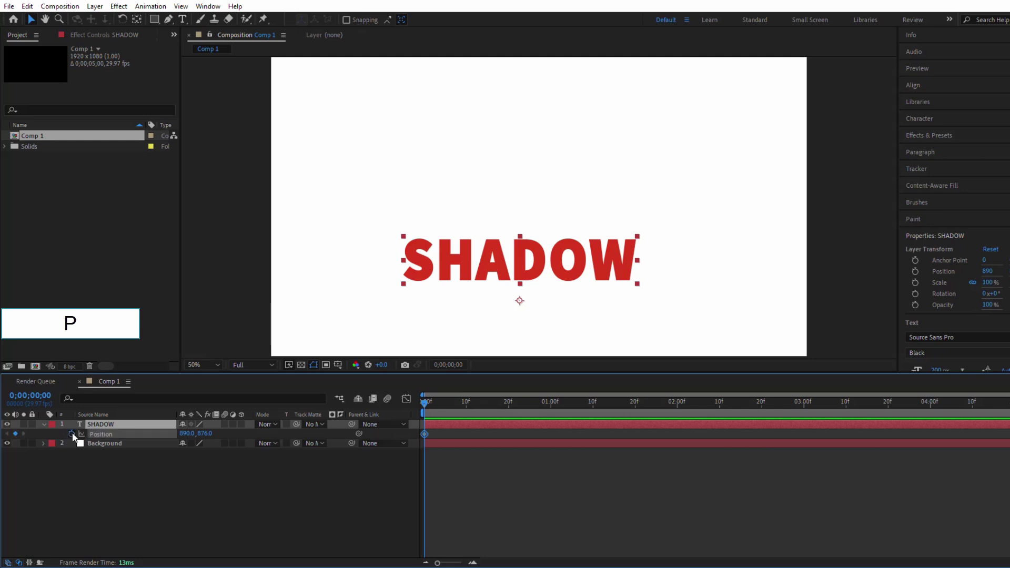
# Keyframe the SHADOW text's Position at 0;00;02;00, and raise the text to 890, 548 at 0;00;01;00.
pyautogui.press('space')
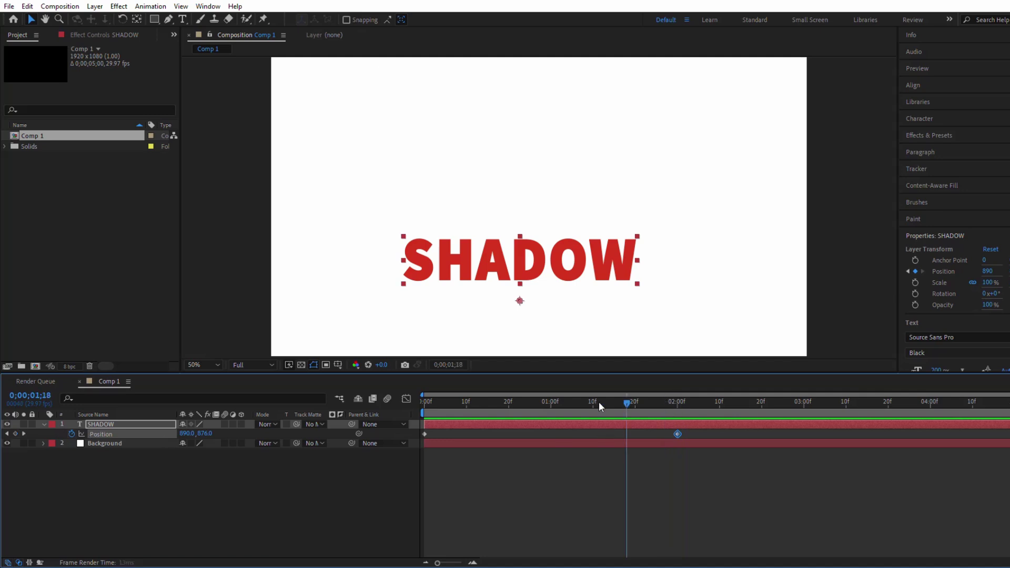
pyautogui.moveTo(531, 271); pyautogui.dragTo(536, 179)
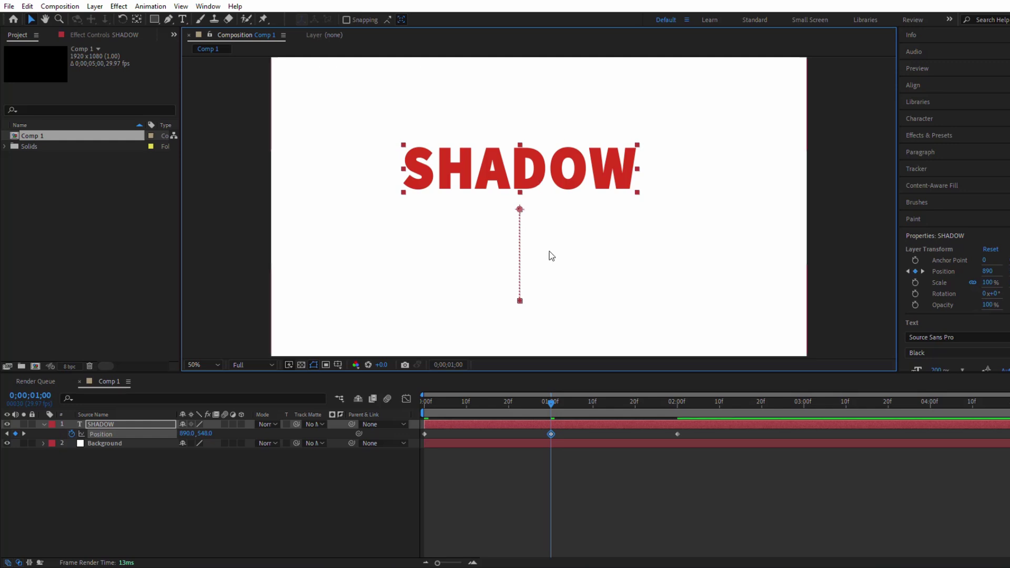
# End the work area at about 0;00;02;23 and preview the text's up-and-down motion.
pyautogui.moveTo(550, 417); pyautogui.dragTo(774, 408)
pyautogui.press('n')
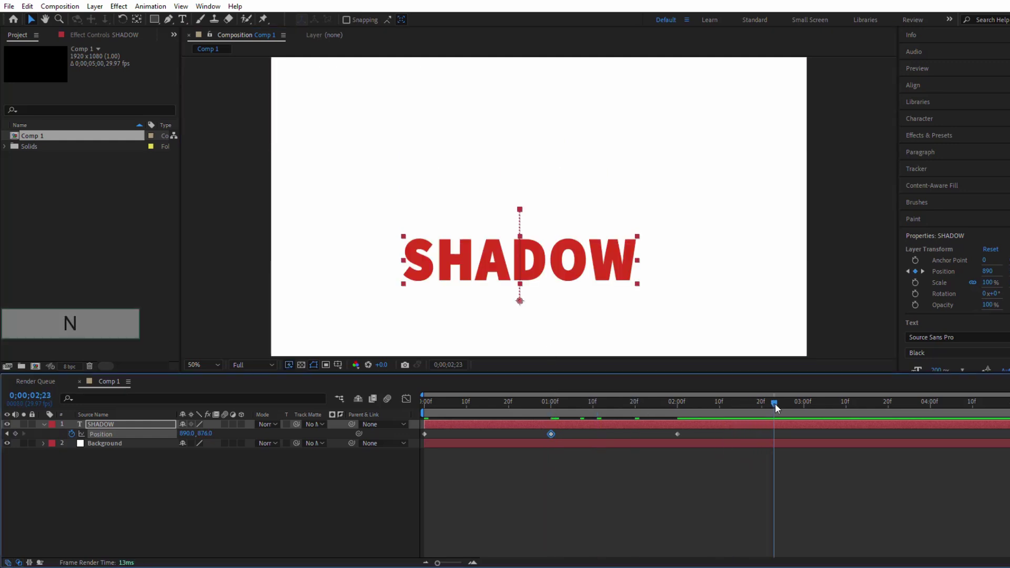
pyautogui.press('space')
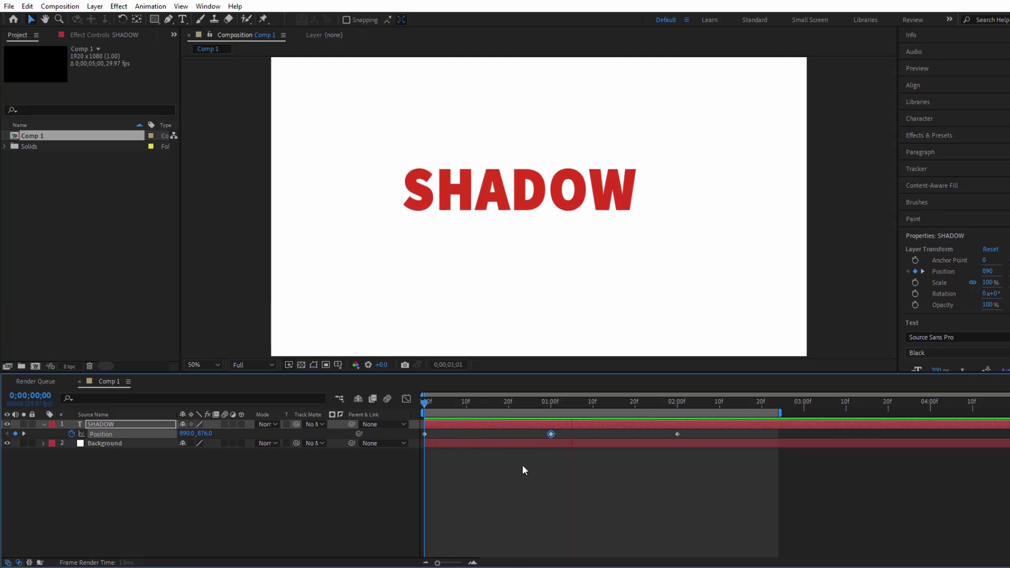
pyautogui.press('space')
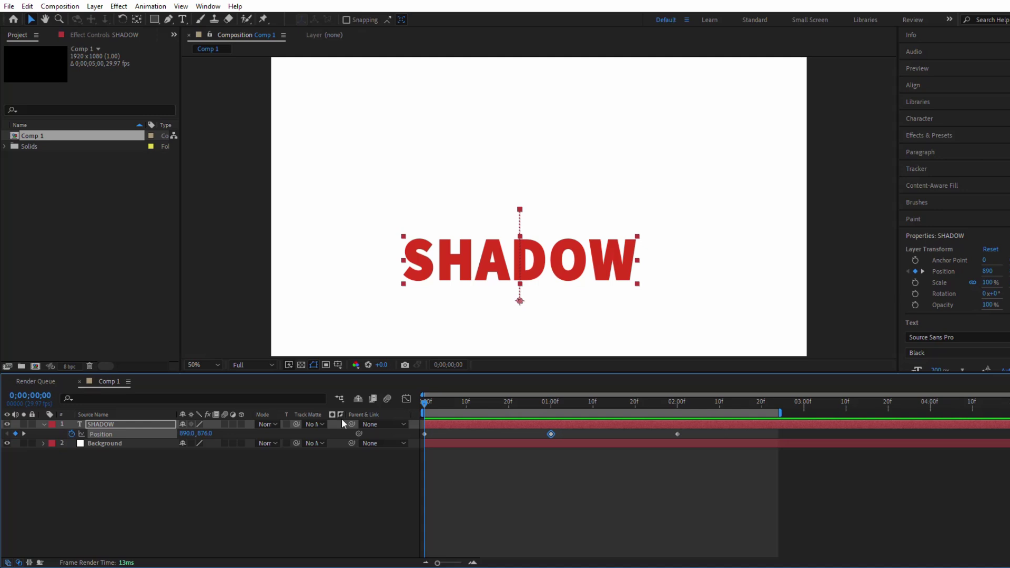
# Pre-compose the SHADOW text layer into a new composition named Text, moving all attributes into it.
pyautogui.rightClick(132, 422)
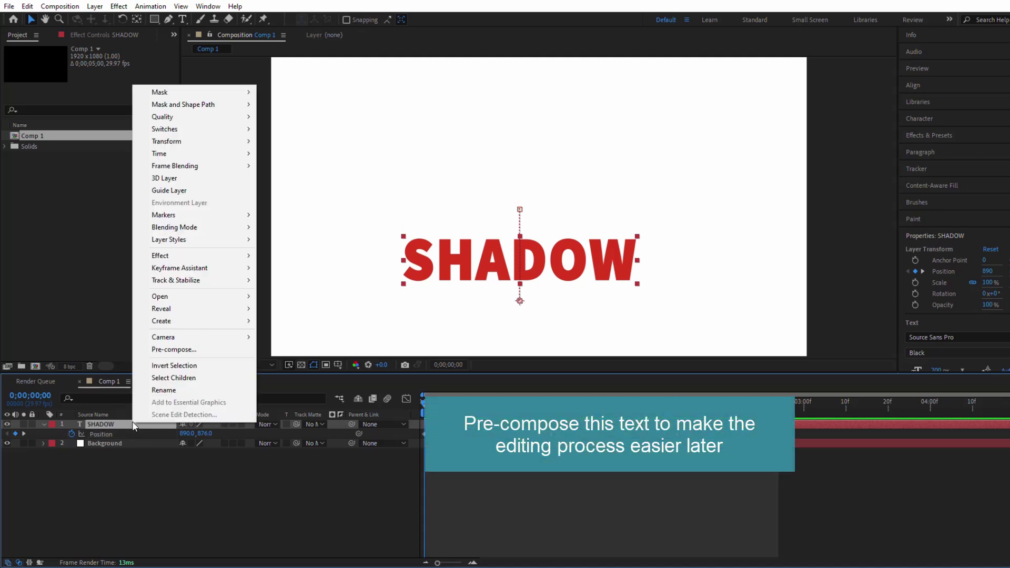
pyautogui.click(184, 352)
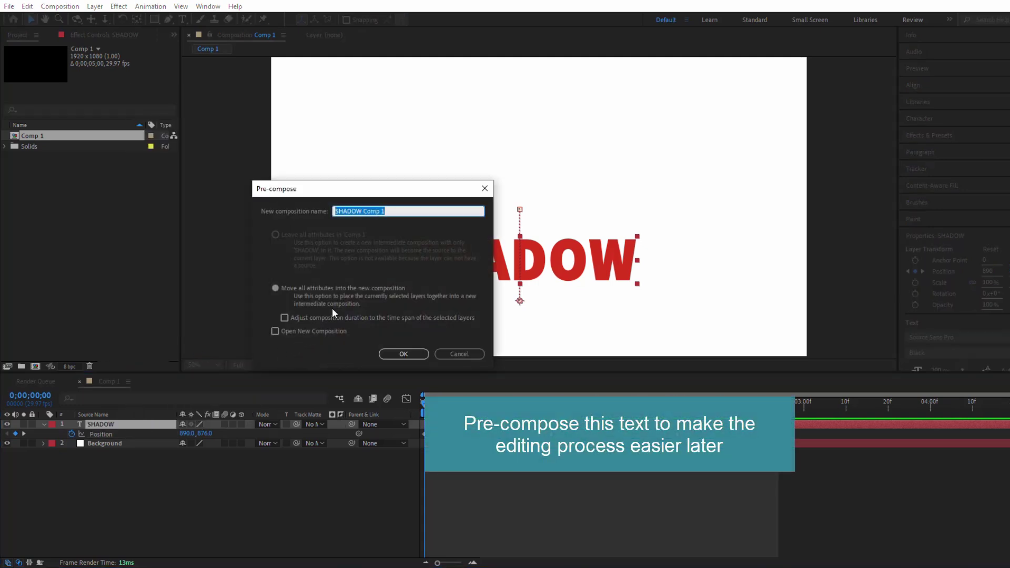
pyautogui.write('Text')
pyautogui.click(402, 354)
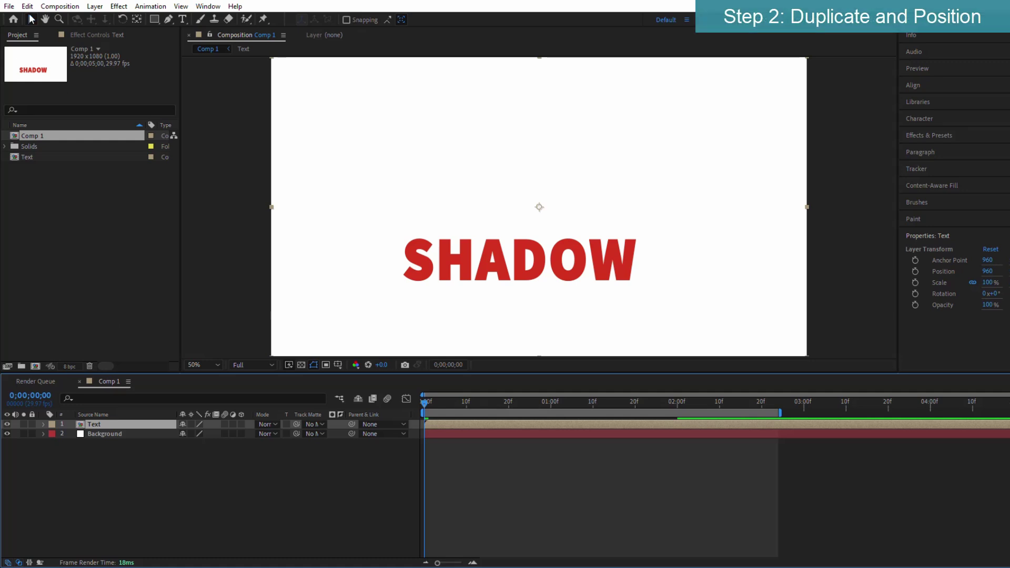
# Duplicate the Text layer and rename the lower copy Text_Shadow.
pyautogui.click(26, 5)
pyautogui.click(61, 151)
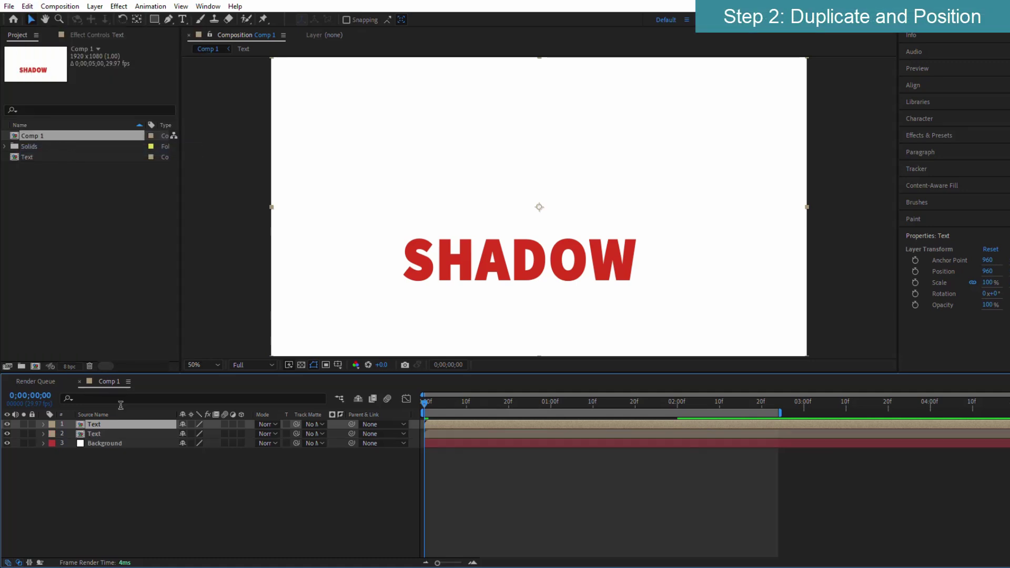
pyautogui.click(112, 435)
pyautogui.press('Return')
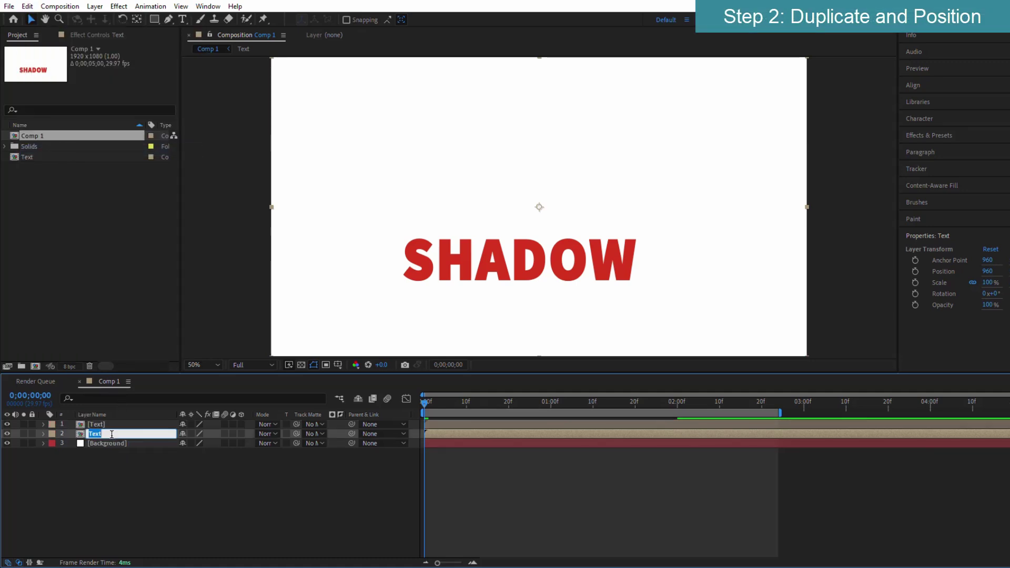
pyautogui.write('_Shadow')
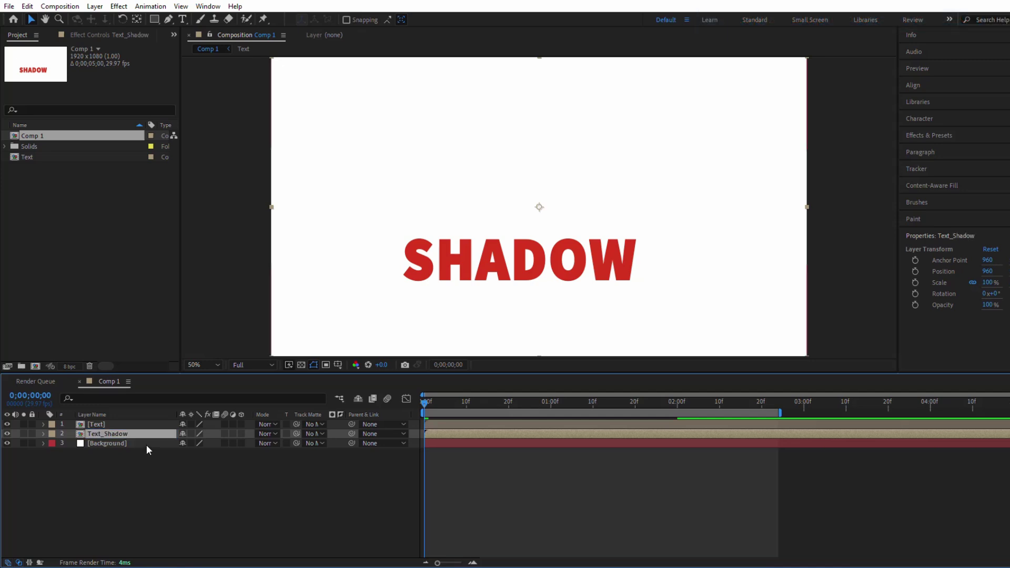
# Find the CC Slant effect and apply it to the Text_Shadow layer.
pyautogui.click(921, 136)
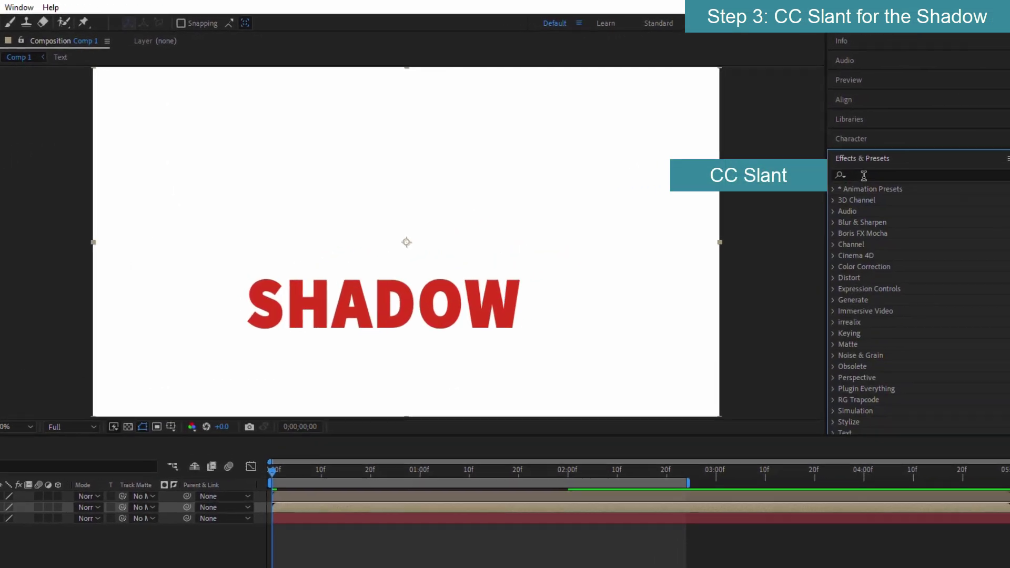
pyautogui.click(863, 175)
pyautogui.write('Slant')
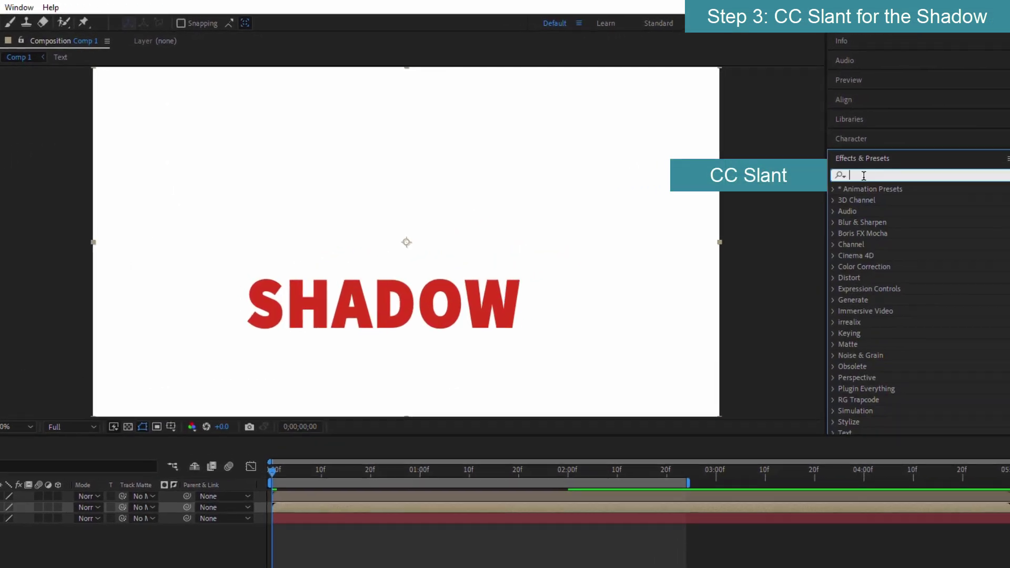
pyautogui.click(875, 200)
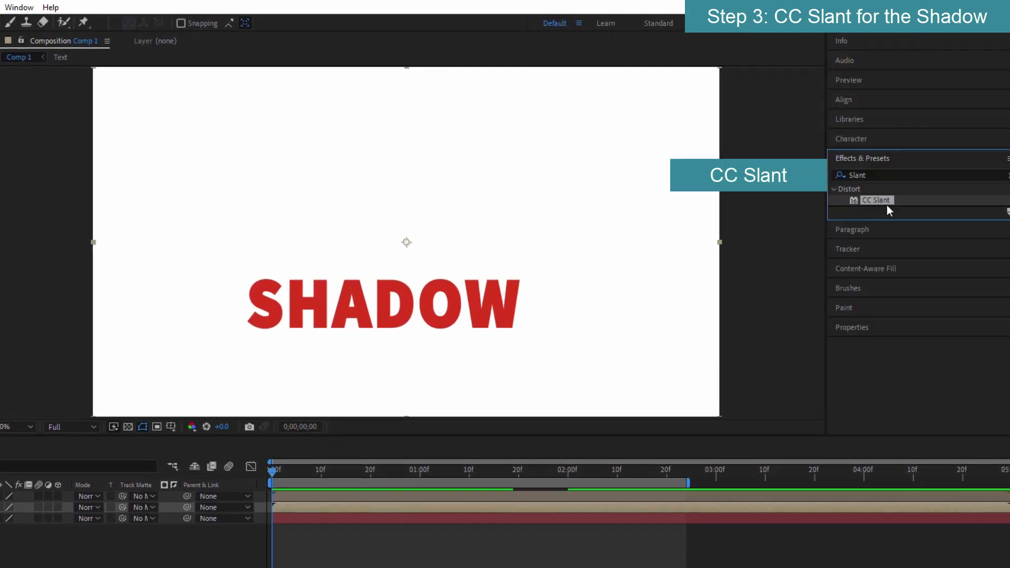
pyautogui.moveTo(882, 201); pyautogui.dragTo(419, 384)
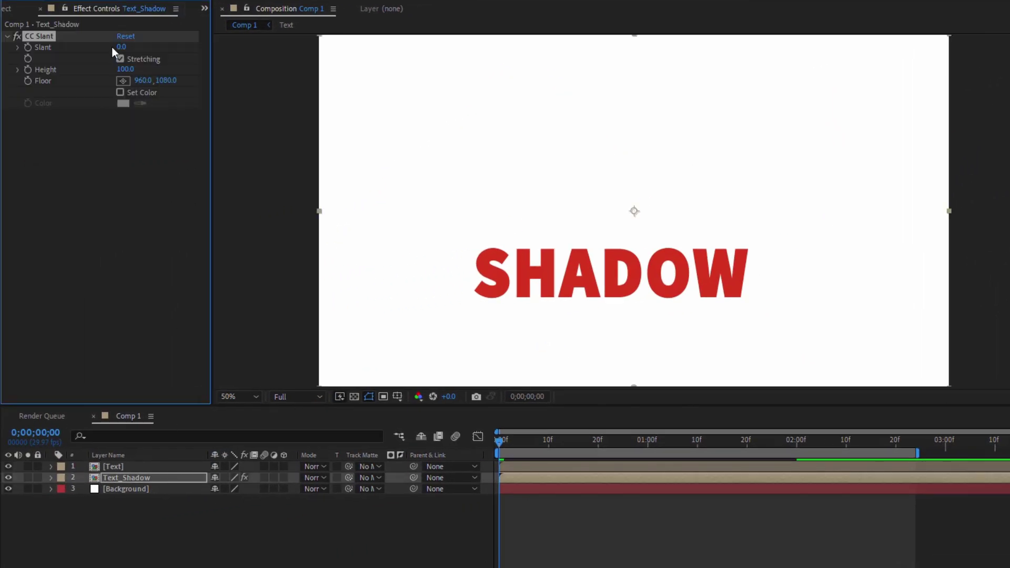
# Set the CC Slant amount to 68 and place its Floor point at the base of the text, about 962, 804.
pyautogui.moveTo(129, 46); pyautogui.dragTo(813, 291)
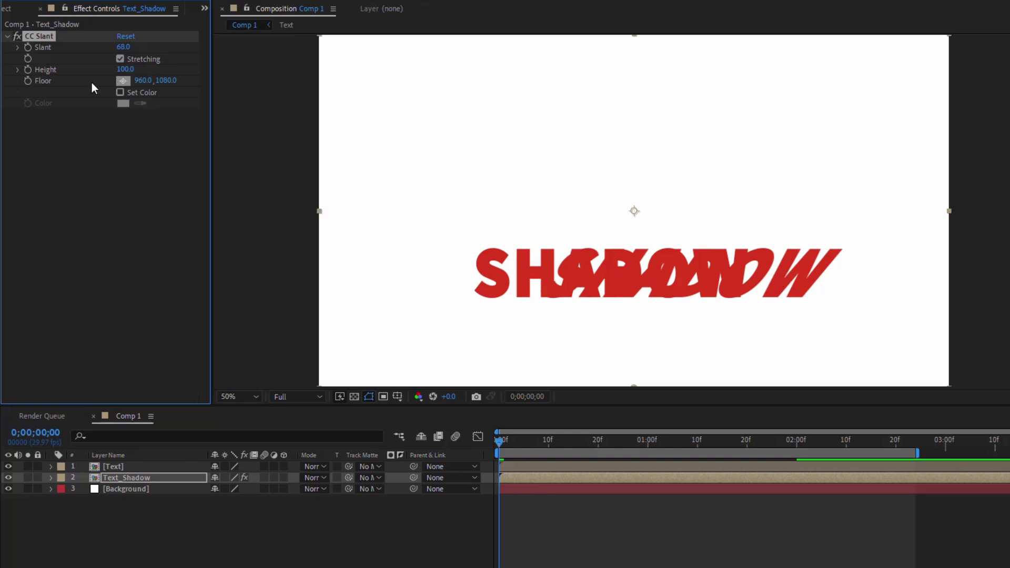
pyautogui.click(123, 80)
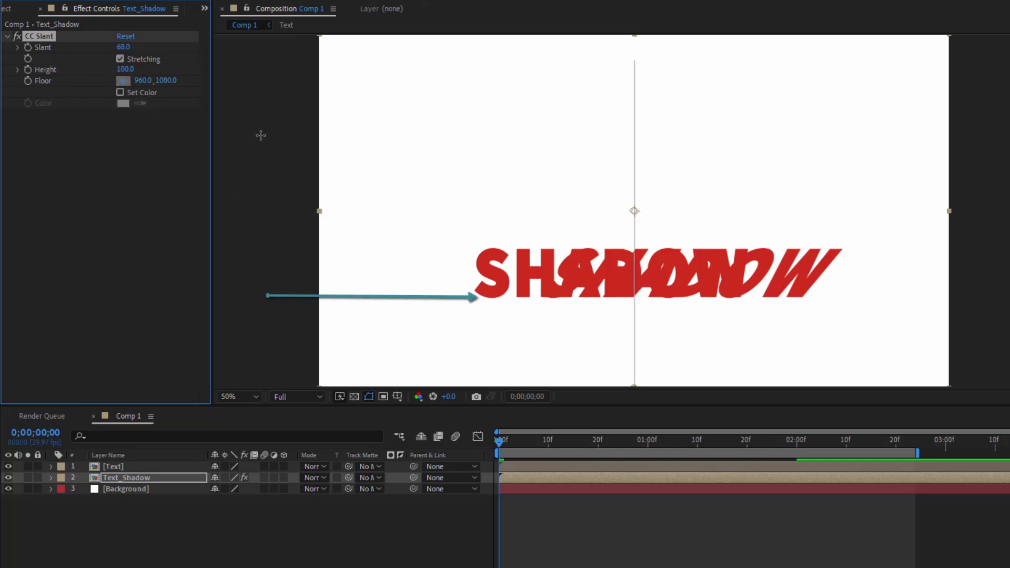
pyautogui.click(635, 298)
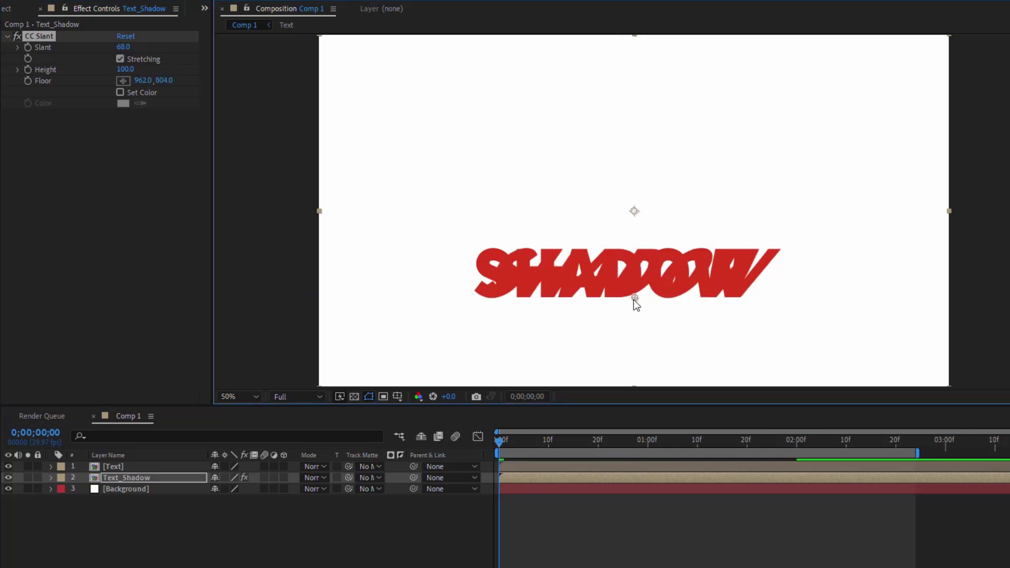
# Enable Set Color in CC Slant and keep black (000000) as the shadow color.
pyautogui.click(121, 93)
pyautogui.click(123, 103)
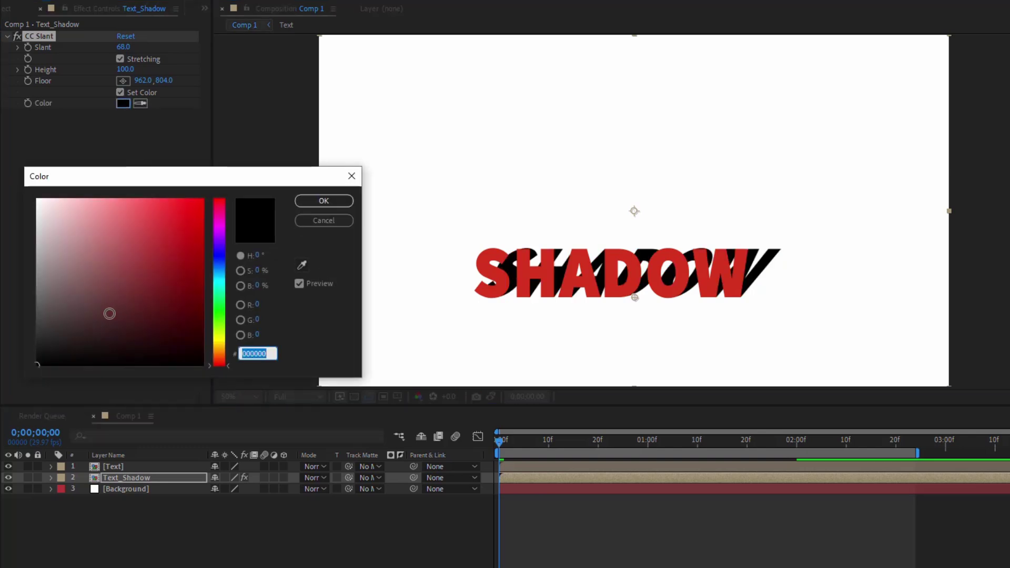
pyautogui.click(310, 203)
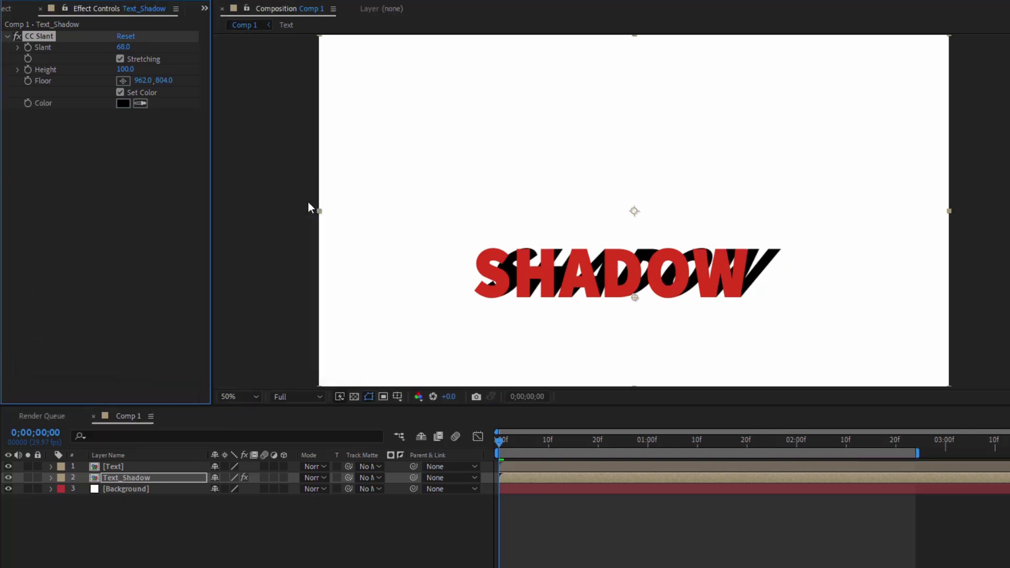
# Set the Text_Shadow layer's opacity to 70% and adjust its CC Slant to Slant 116 and Height 59.
pyautogui.press('t')
pyautogui.click(140, 479)
pyautogui.press('t')
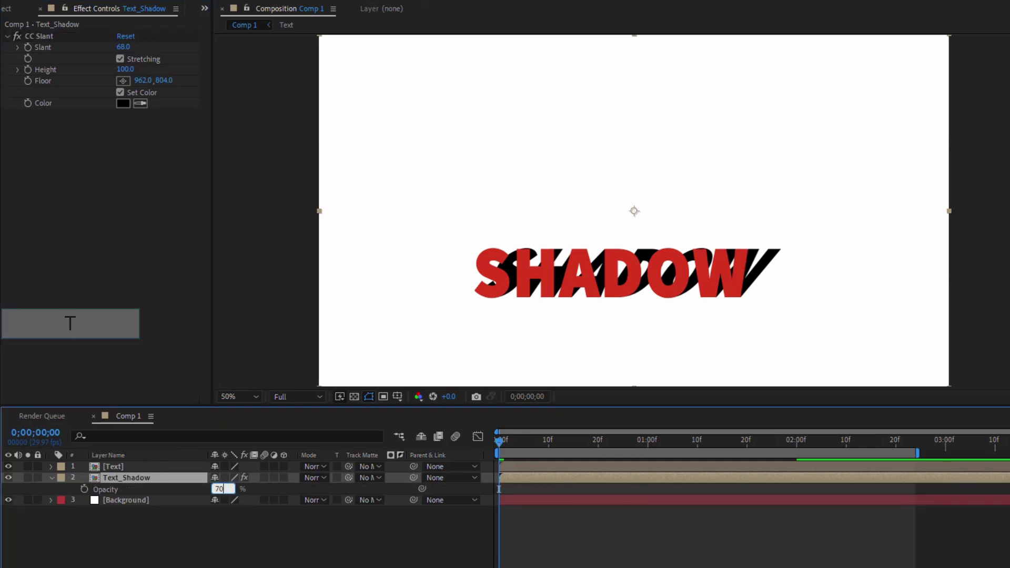
pyautogui.write('50')
pyautogui.press('Return')
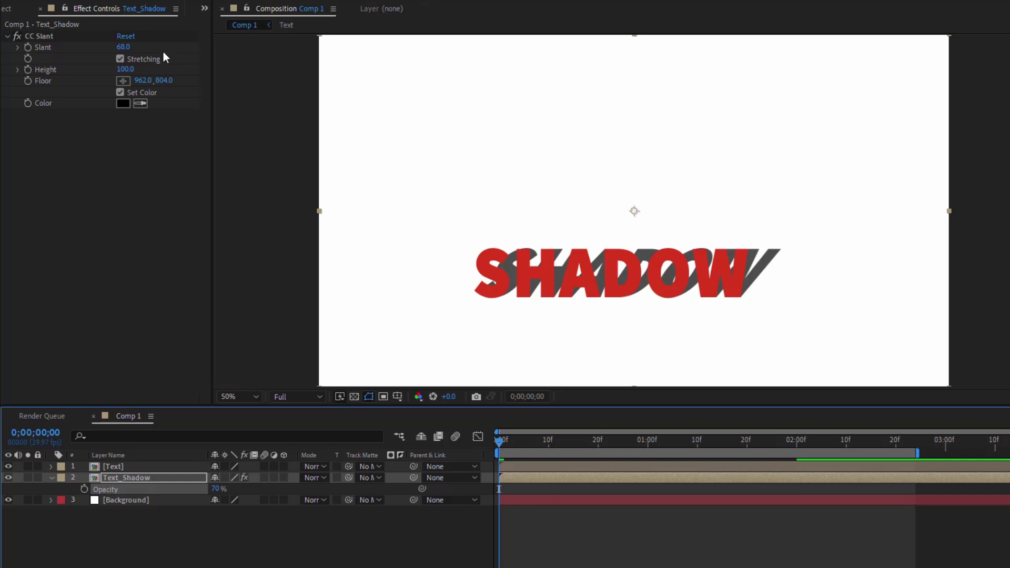
pyautogui.moveTo(123, 46)
pyautogui.mouseDown()
pyautogui.moveTo(147, 51)
pyautogui.moveTo(126, 52)
pyautogui.moveTo(144, 55)
pyautogui.moveTo(144, 66)
pyautogui.moveTo(107, 79)
pyautogui.moveTo(138, 51)
pyautogui.mouseUp()
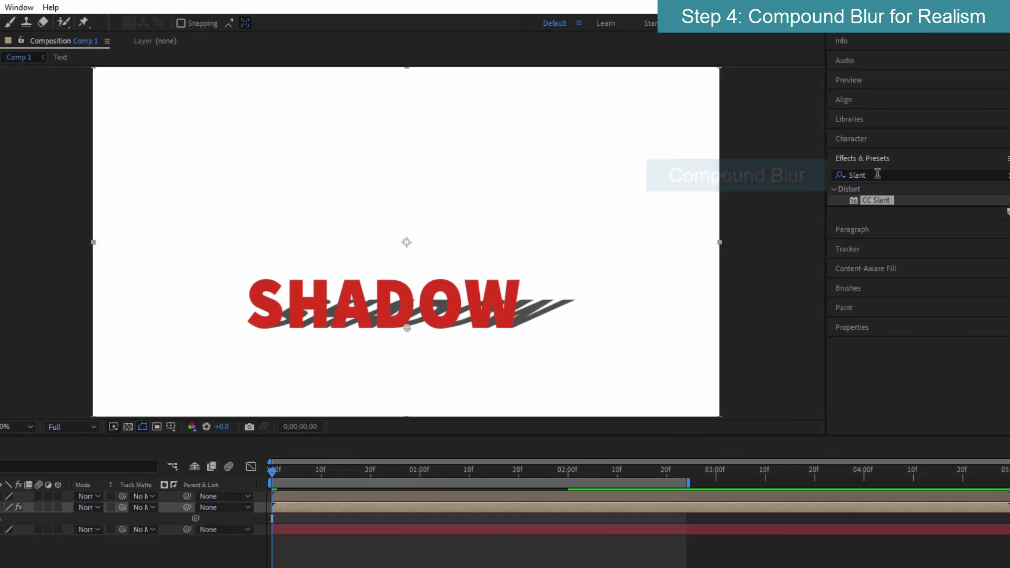
# Search the effects for Blur and apply Compound Blur to the Text_Shadow layer.
pyautogui.click(953, 164)
pyautogui.write('Blur')
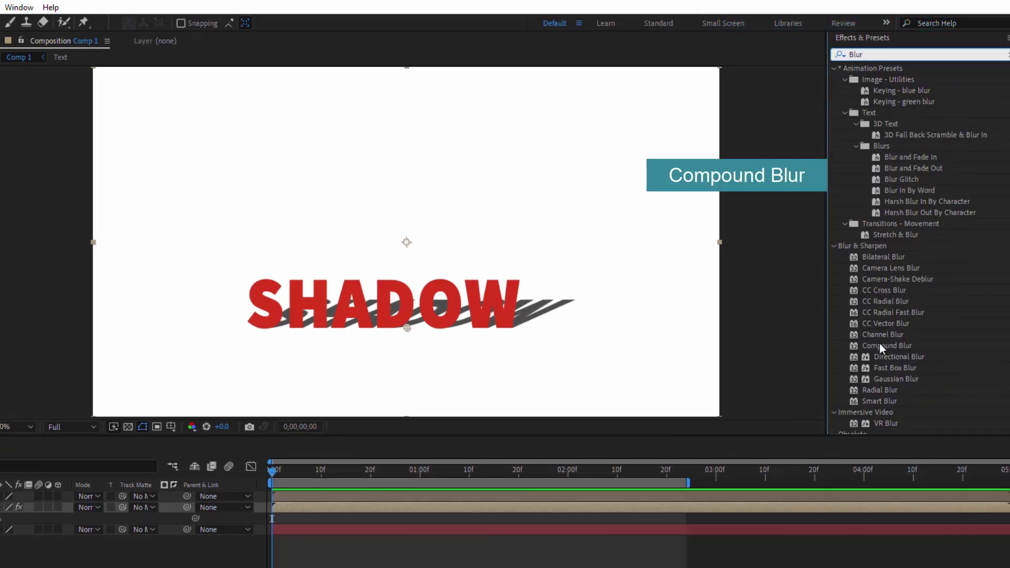
pyautogui.click(900, 343)
pyautogui.moveTo(897, 343); pyautogui.dragTo(163, 479)
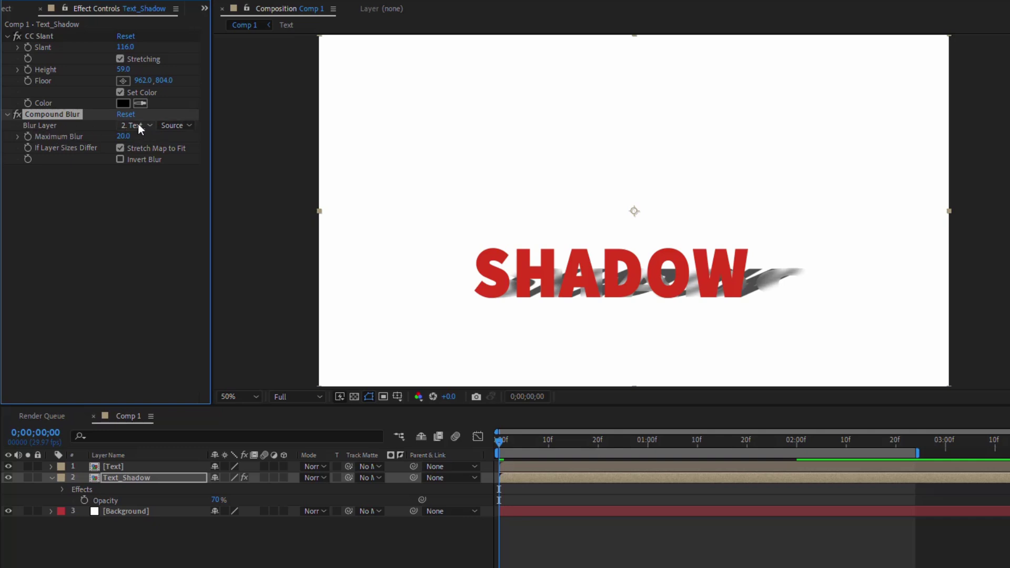
# Create a new white solid layer in Comp 1 for the blur map.
pyautogui.rightClick(149, 548)
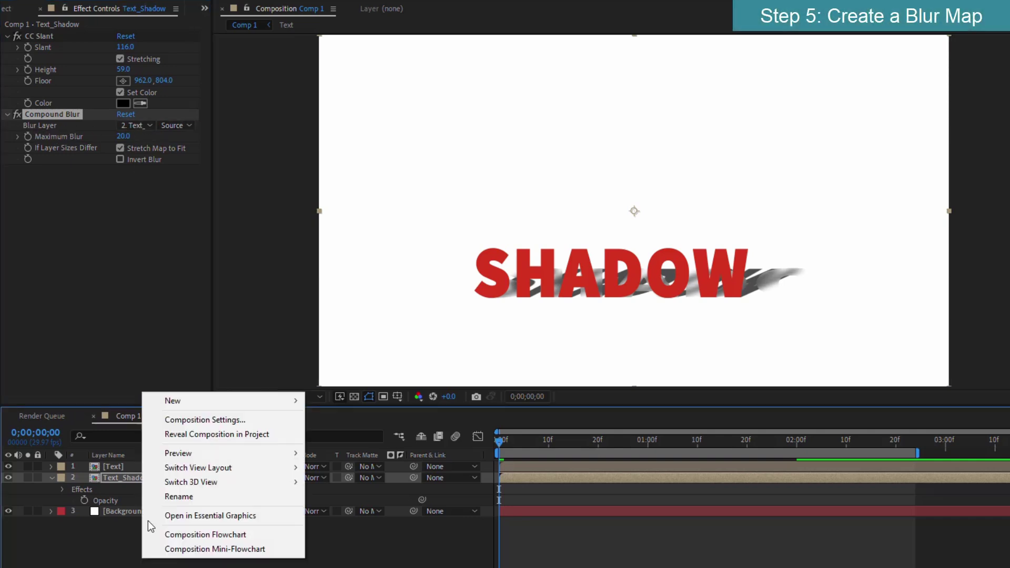
pyautogui.moveTo(185, 409)
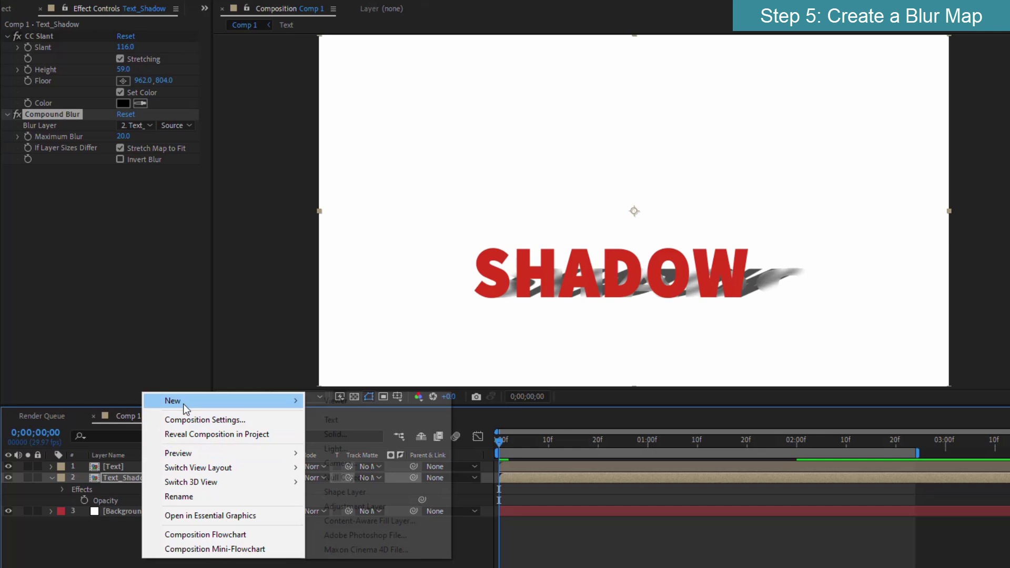
pyautogui.click(333, 437)
pyautogui.click(460, 504)
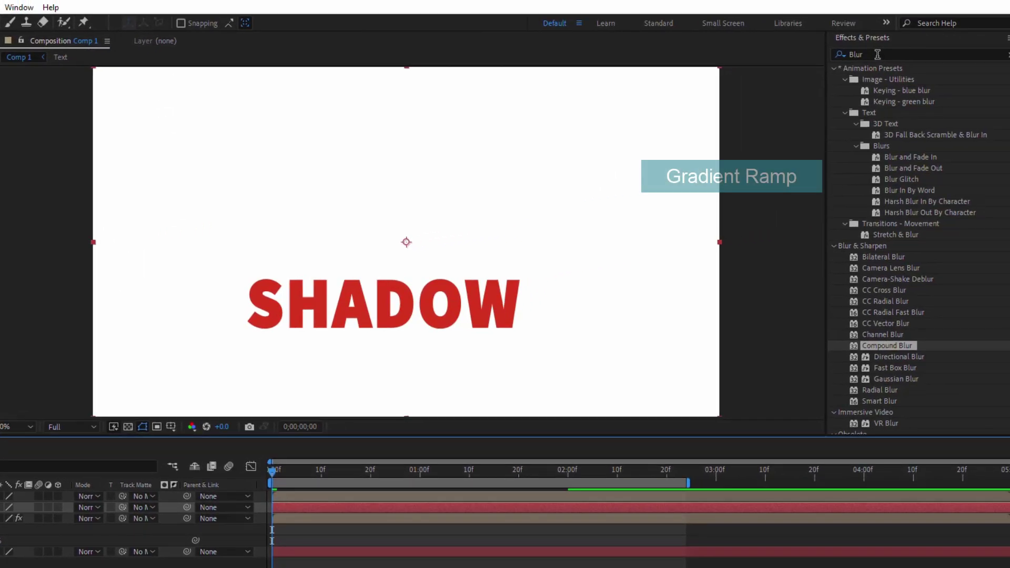
# Find the Gradient Ramp effect and apply it to the White Solid 1 layer.
pyautogui.doubleClick(878, 54)
pyautogui.write('Gradien')
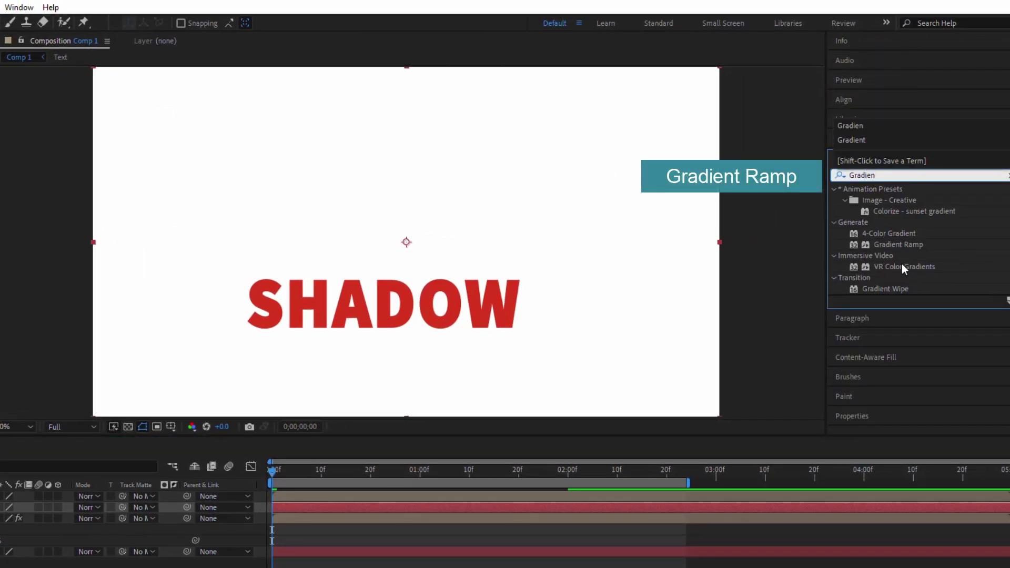
pyautogui.moveTo(899, 244); pyautogui.dragTo(0, 499)
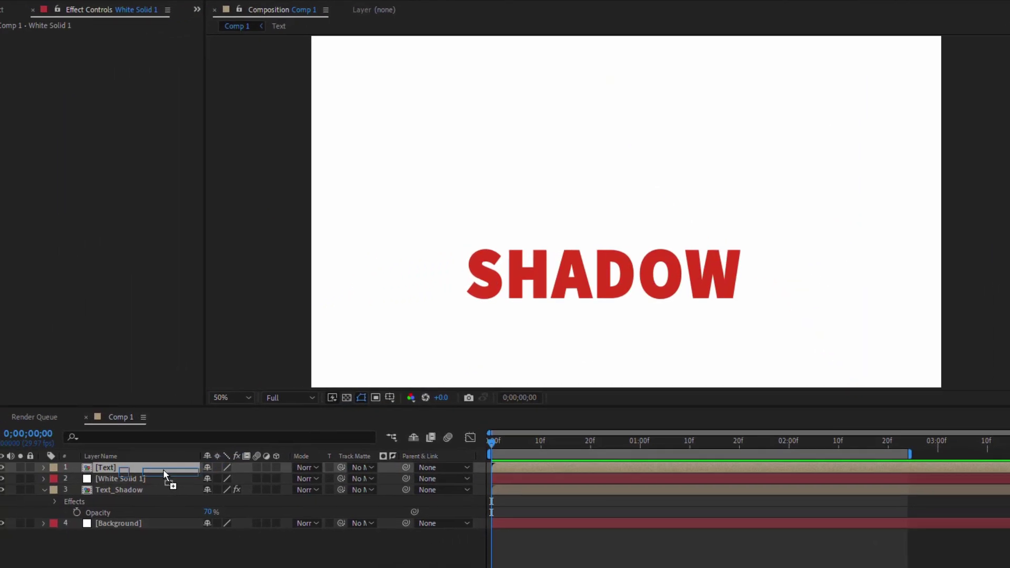
pyautogui.moveTo(163, 469); pyautogui.dragTo(167, 477)
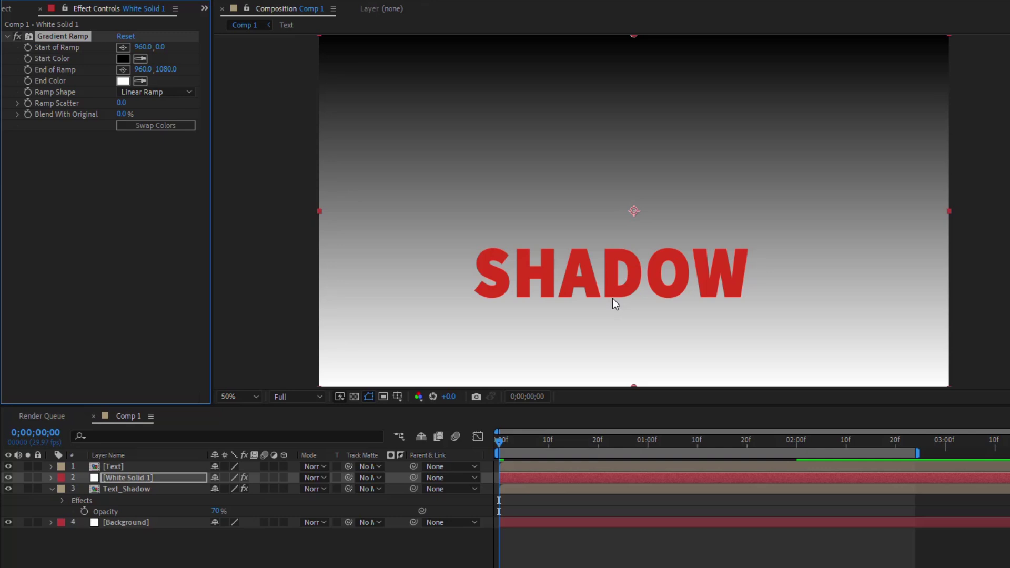
# Swap the Gradient Ramp colors and place the End of Ramp at the base of the text, about 952, 804.
pyautogui.click(145, 125)
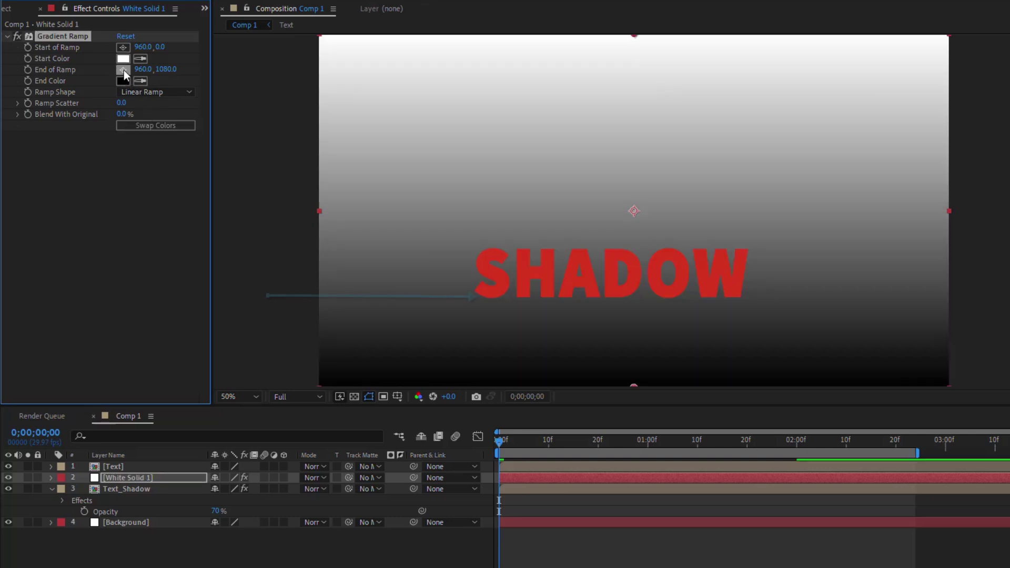
pyautogui.click(123, 70)
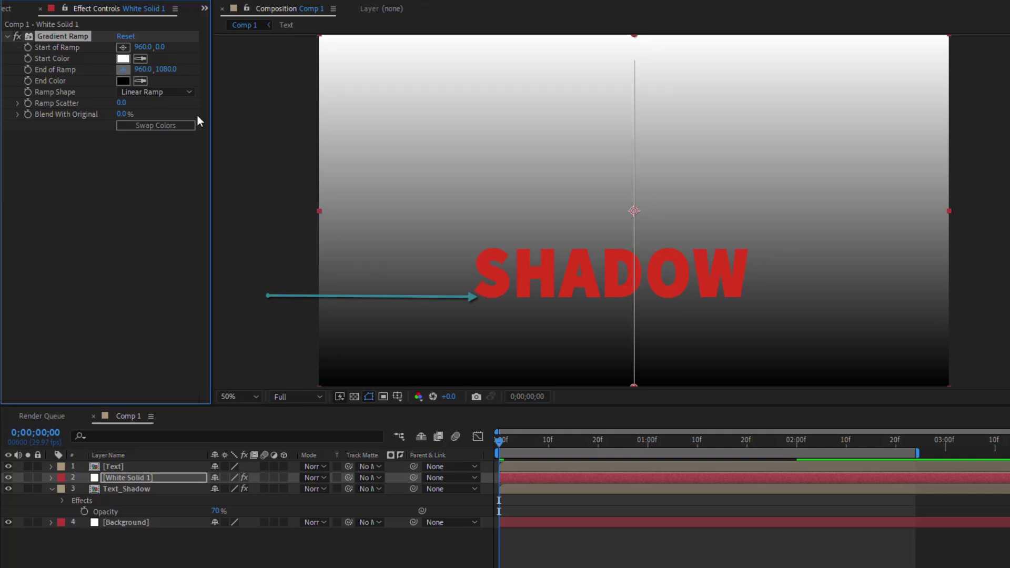
pyautogui.click(634, 299)
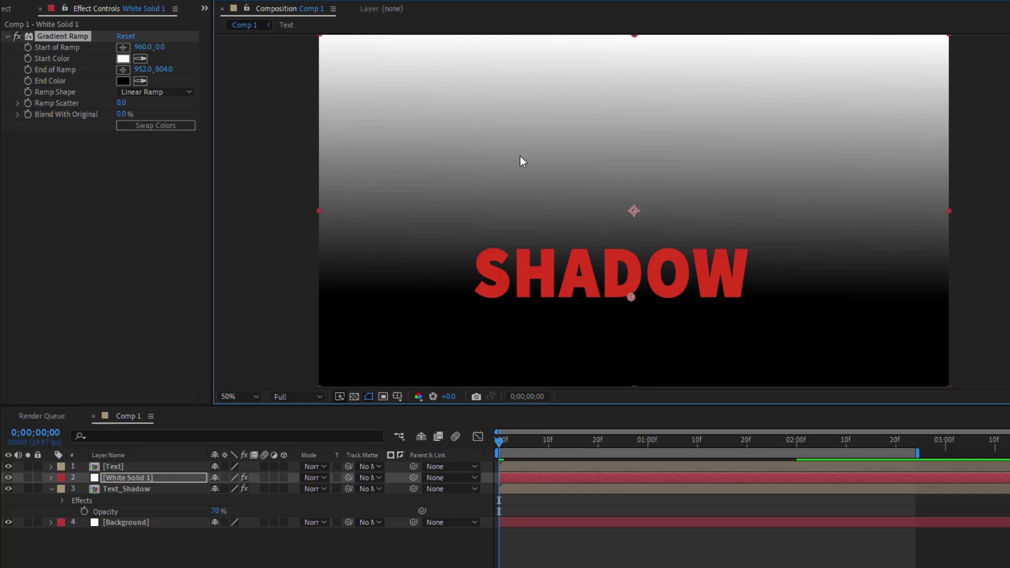
# Pre-compose the White Solid 1 layer as "Blur Map", moving all attributes into the new composition.
pyautogui.rightClick(128, 479)
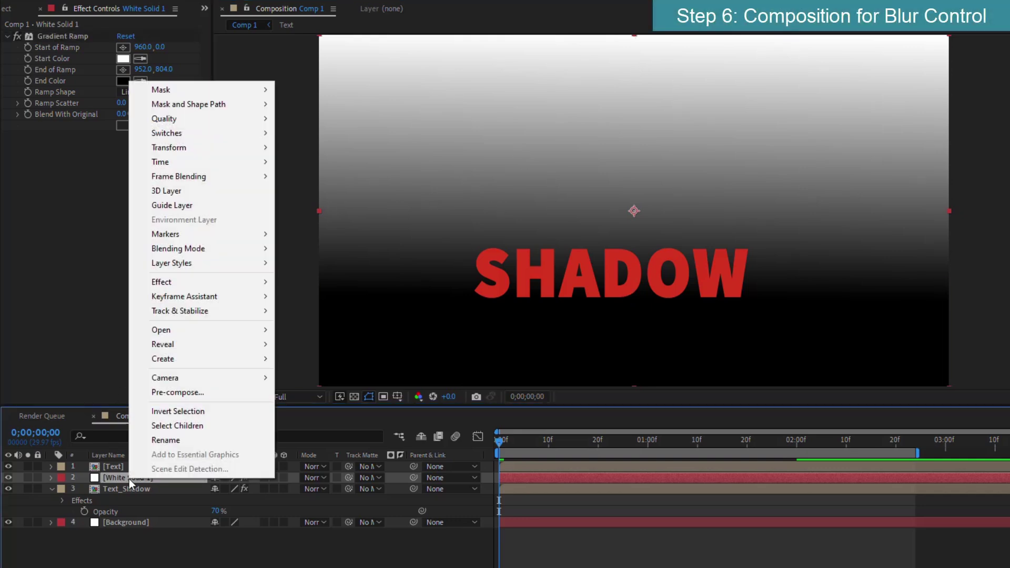
pyautogui.click(177, 393)
pyautogui.click(324, 307)
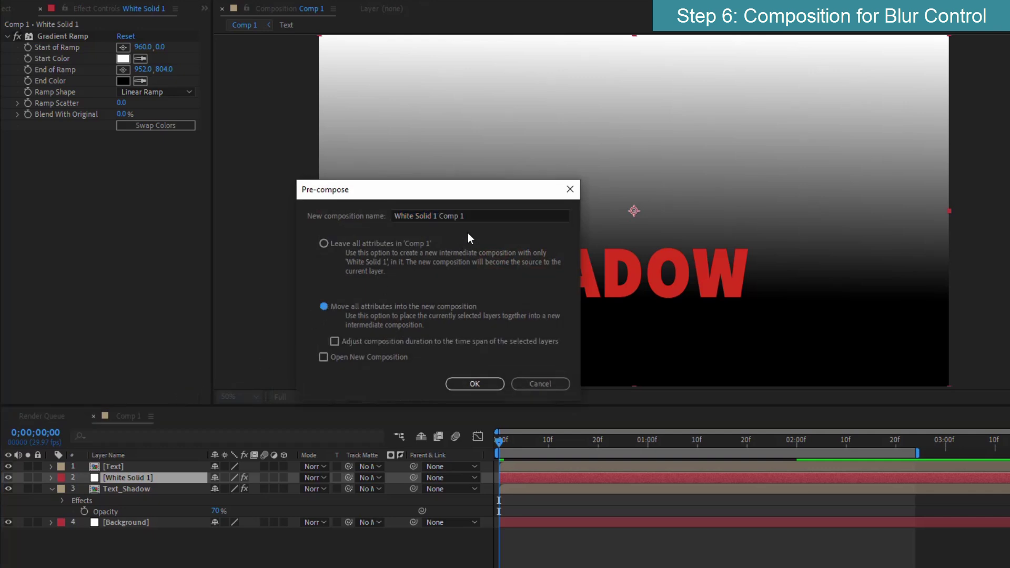
pyautogui.moveTo(466, 216); pyautogui.dragTo(437, 216)
pyautogui.write('Blur Map')
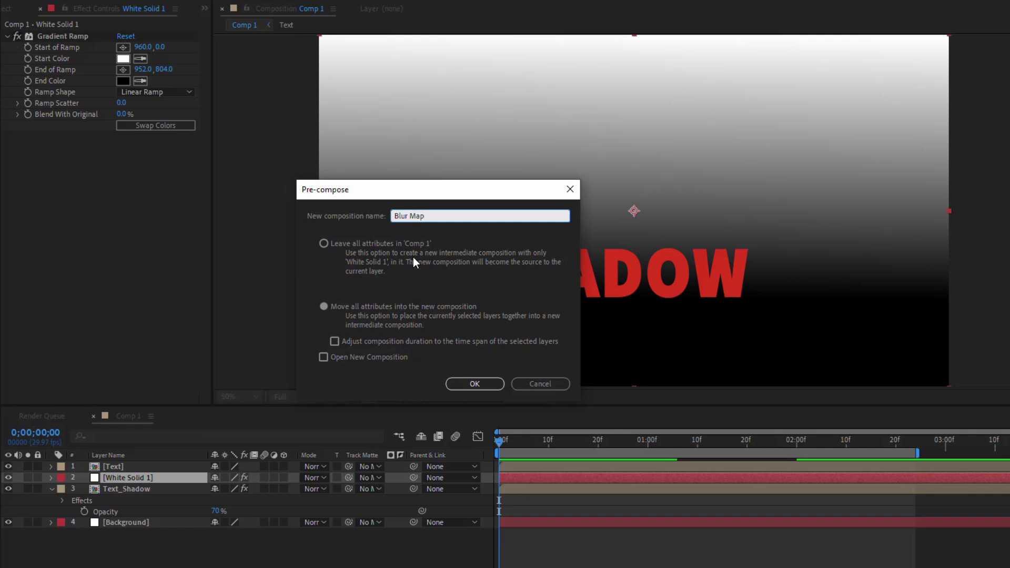
pyautogui.click(472, 381)
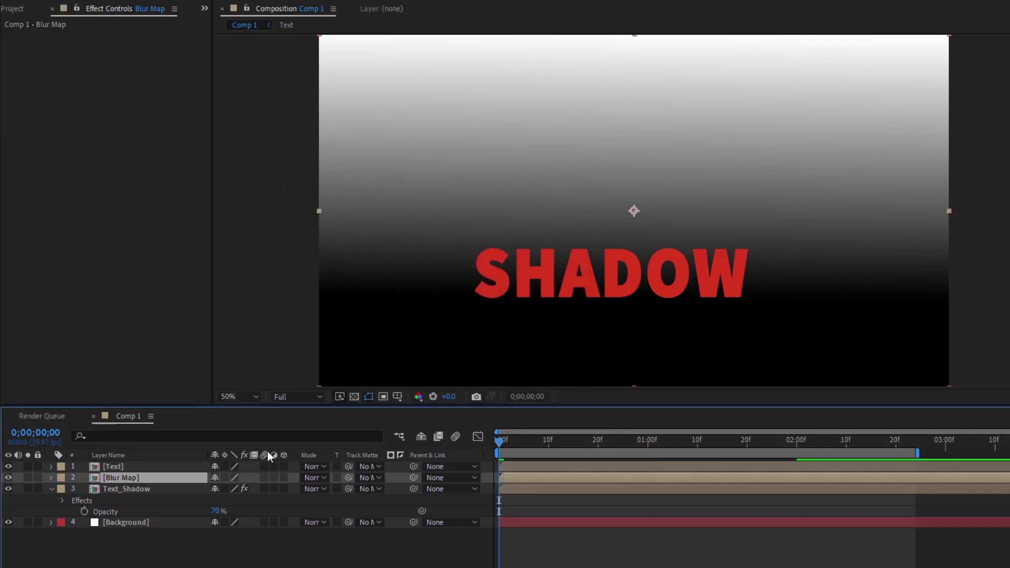
# Move the Blur Map layer below the Background layer and turn off its visibility.
pyautogui.moveTo(159, 476); pyautogui.dragTo(149, 529)
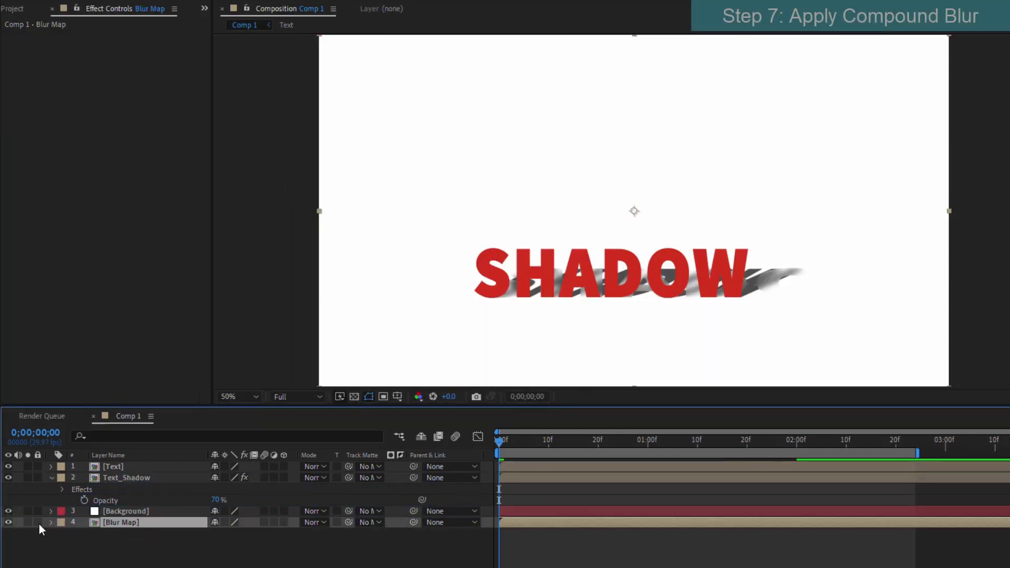
pyautogui.click(7, 521)
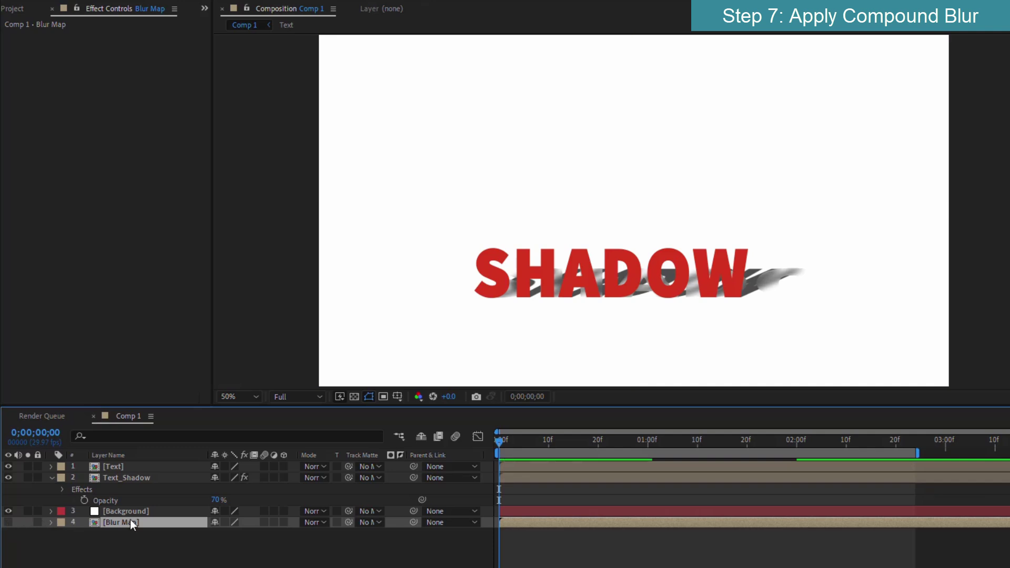
# Set Text_Shadow's Compound Blur to use Blur Map as the Blur Layer with a Maximum Blur of 60, and preview the animation.
pyautogui.click(128, 478)
pyautogui.click(143, 126)
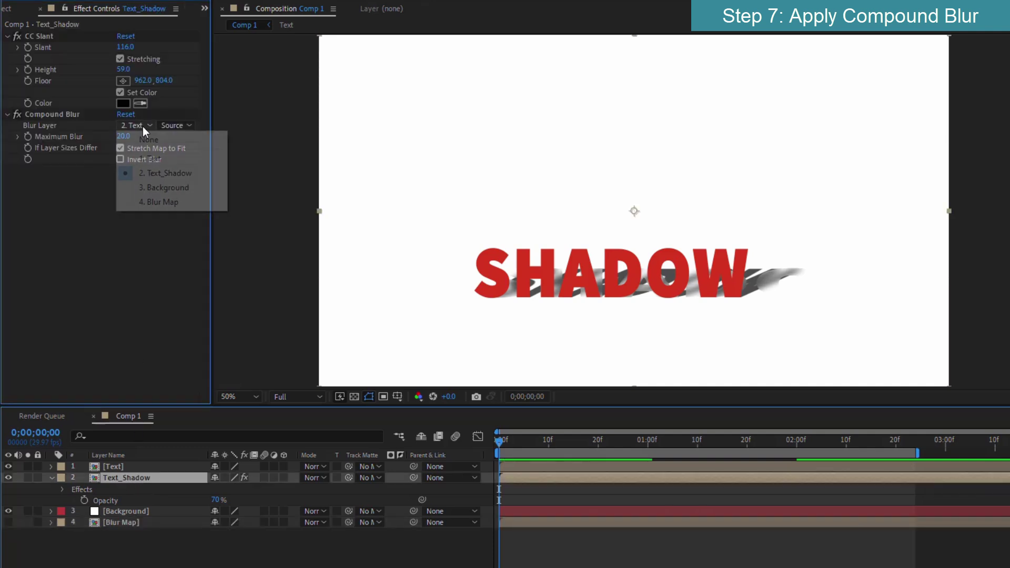
pyautogui.click(150, 201)
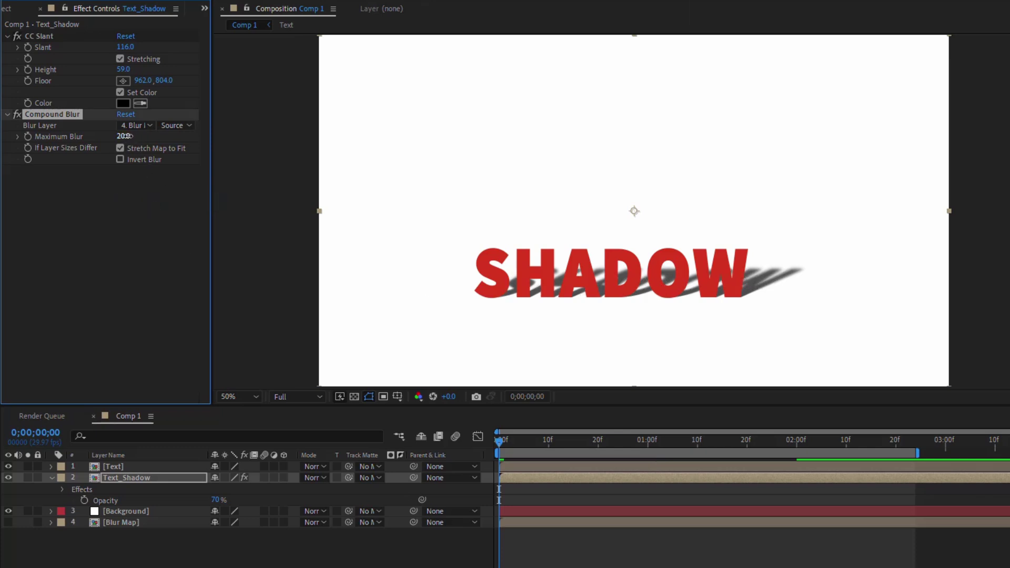
pyautogui.write('60')
pyautogui.press('Return')
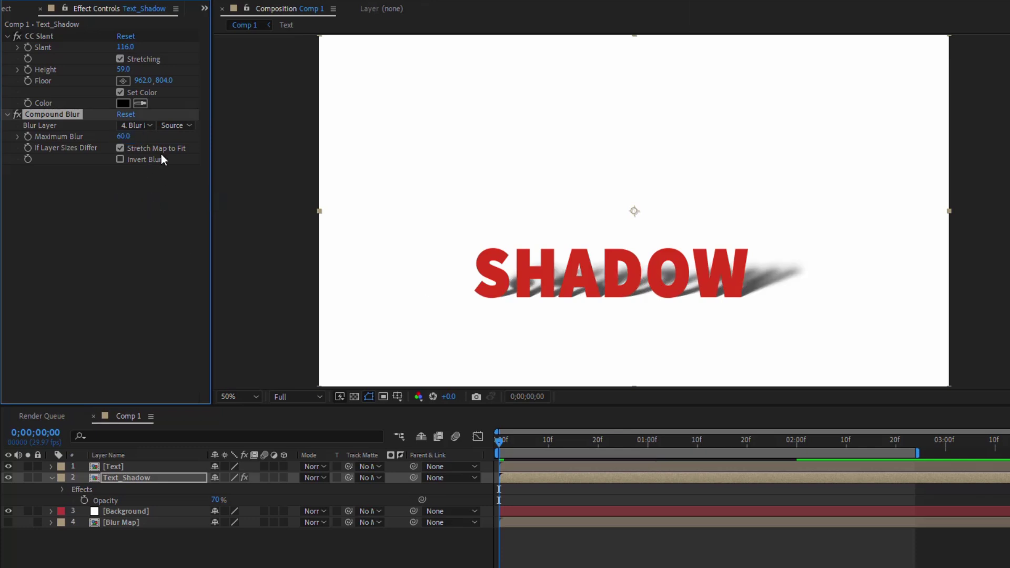
pyautogui.press('space')
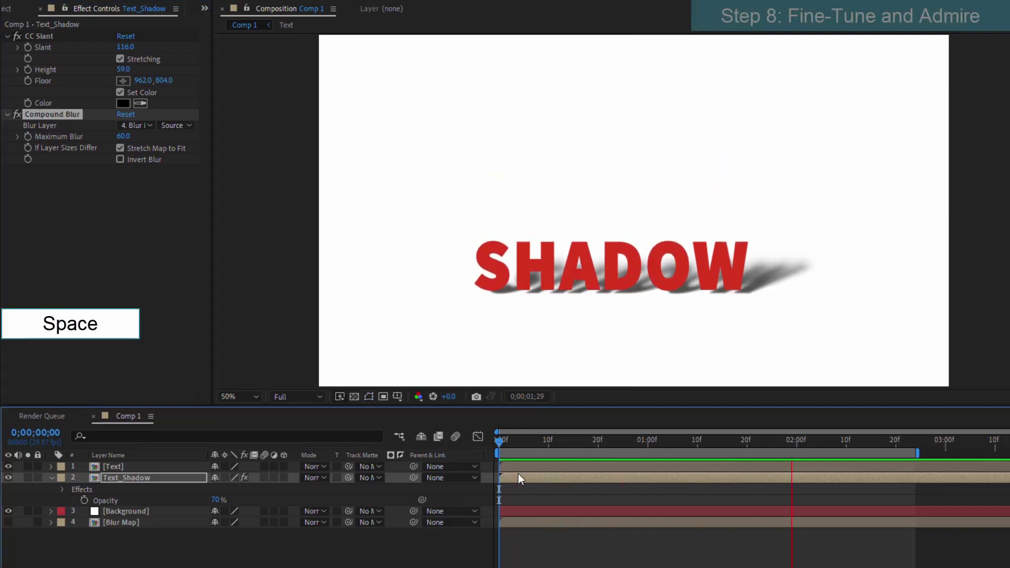
pyautogui.press('space')
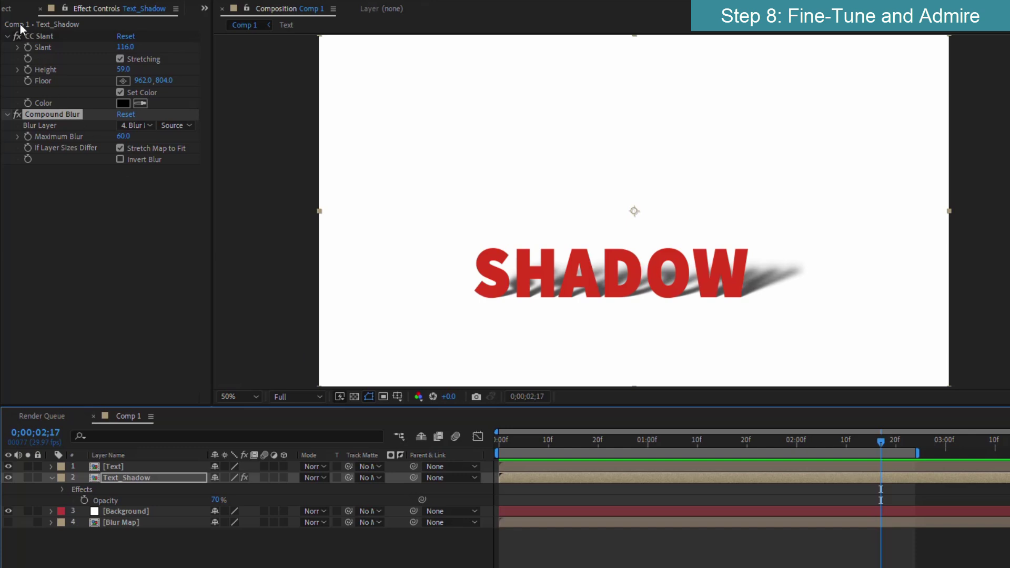
# Import bg.jpg into the project and place it in Comp 1 between the Text_Shadow and Background layers.
pyautogui.click(11, 9)
pyautogui.hotkey('alt', 'Tab')
pyautogui.moveTo(584, 308); pyautogui.dragTo(109, 300)
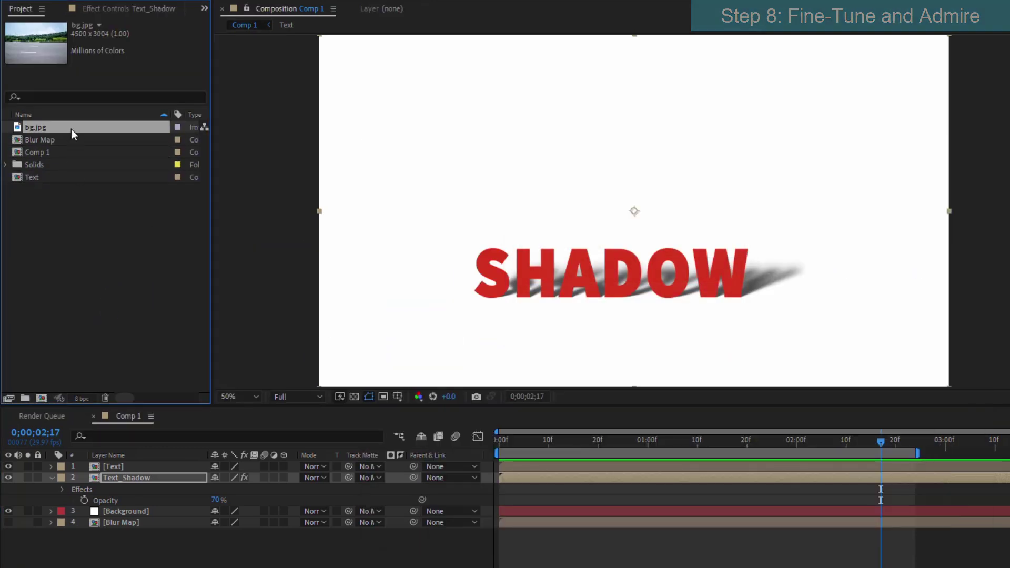
pyautogui.moveTo(71, 128); pyautogui.dragTo(135, 504)
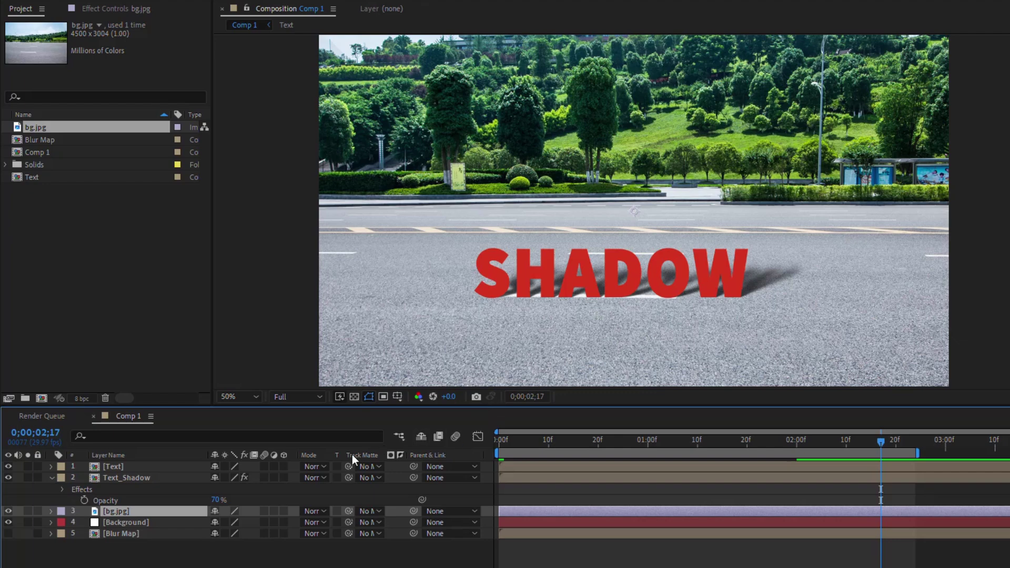
# On Text_Shadow, set the CC Slant Slant to 643 and Height to 244, and the Compound Blur Maximum Blur to 100.
pyautogui.click(131, 478)
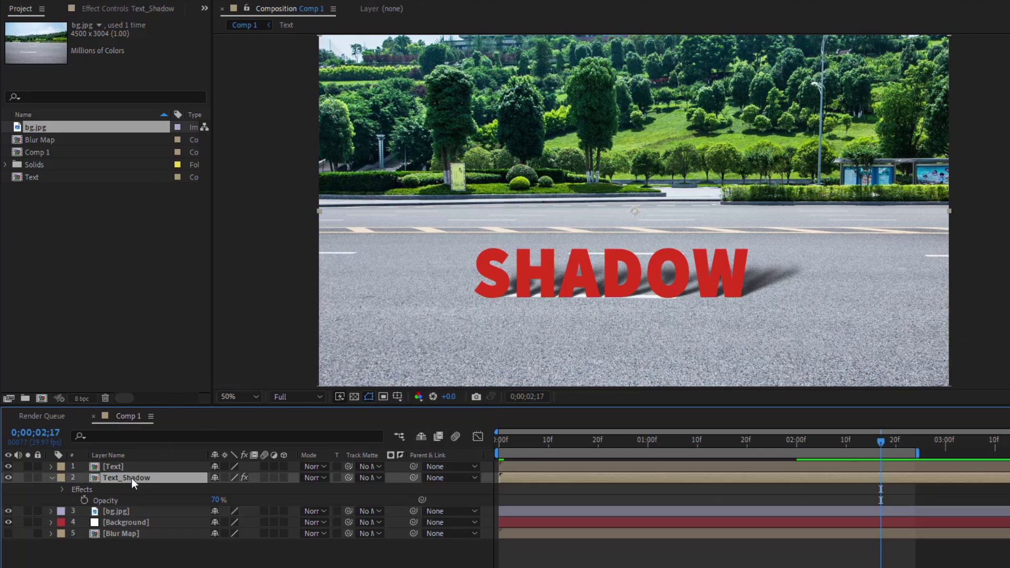
pyautogui.click(142, 9)
pyautogui.moveTo(126, 71); pyautogui.dragTo(608, 176)
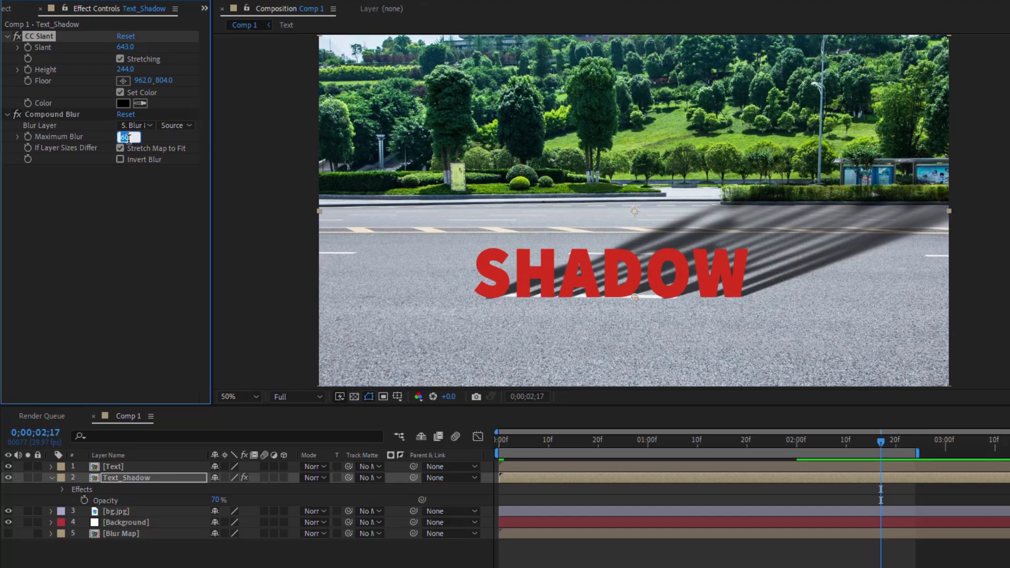
pyautogui.write('100')
pyautogui.press('Return')
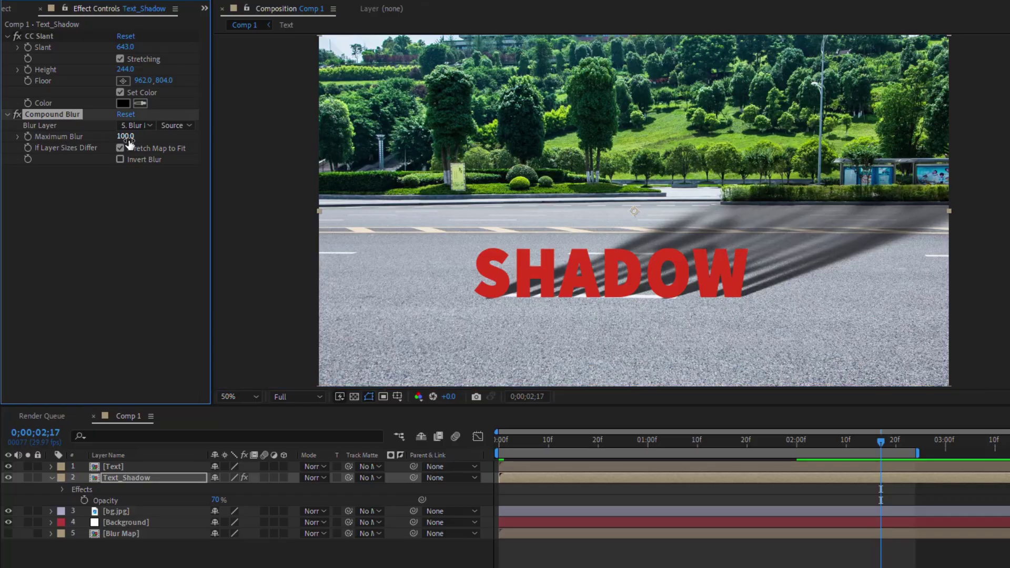